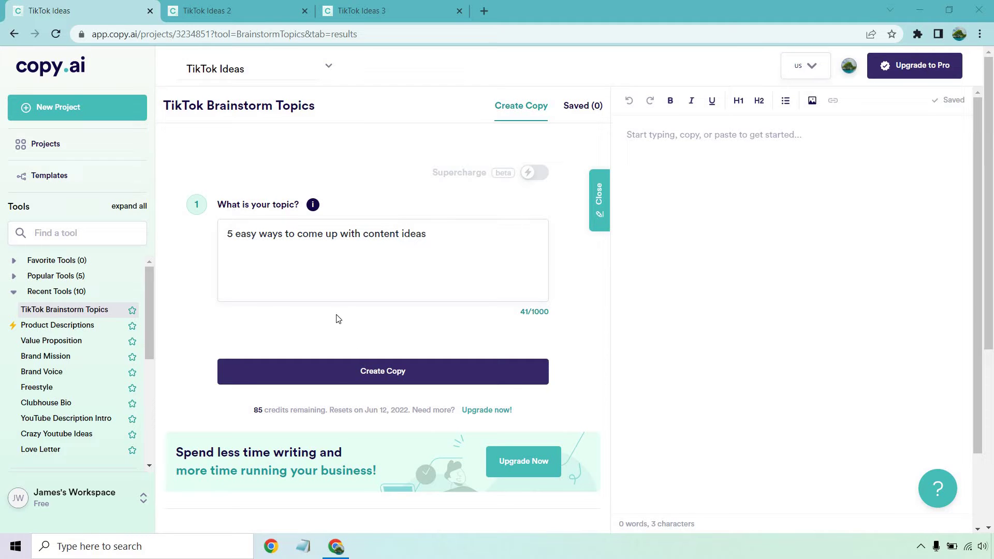
# - Start topic generation for the content-ideas and sales prompts, then bring up the TikTok Ideas 3 YouTube project
pyautogui.click(332, 370)
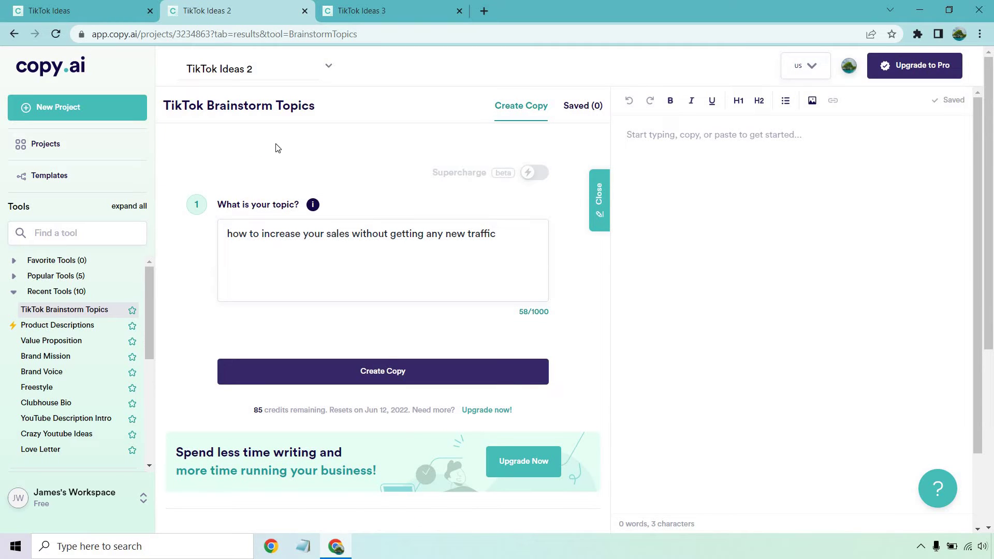
pyautogui.click(361, 371)
pyautogui.click(390, 7)
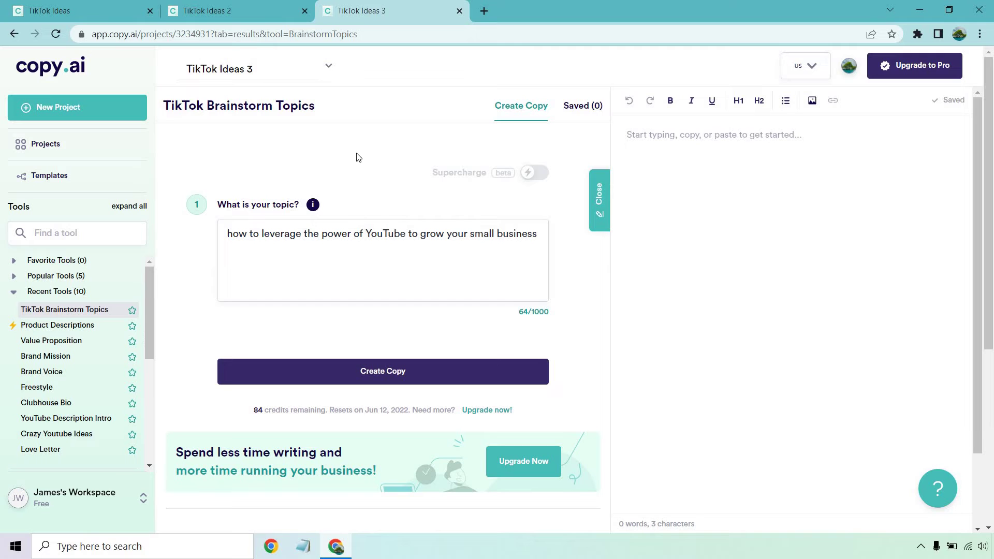
# - Generate topics for the YouTube small-business prompt and return to the first TikTok Ideas project
pyautogui.click(366, 370)
pyautogui.hotkey('ctrl', '1')
pyautogui.scroll(-5, 450, 218)
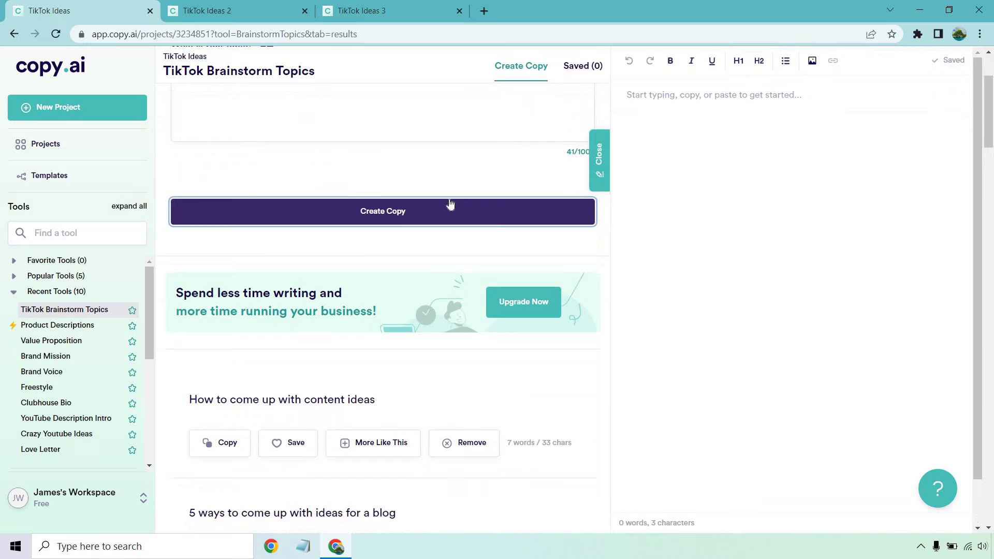
pyautogui.scroll(-3, 485, 233)
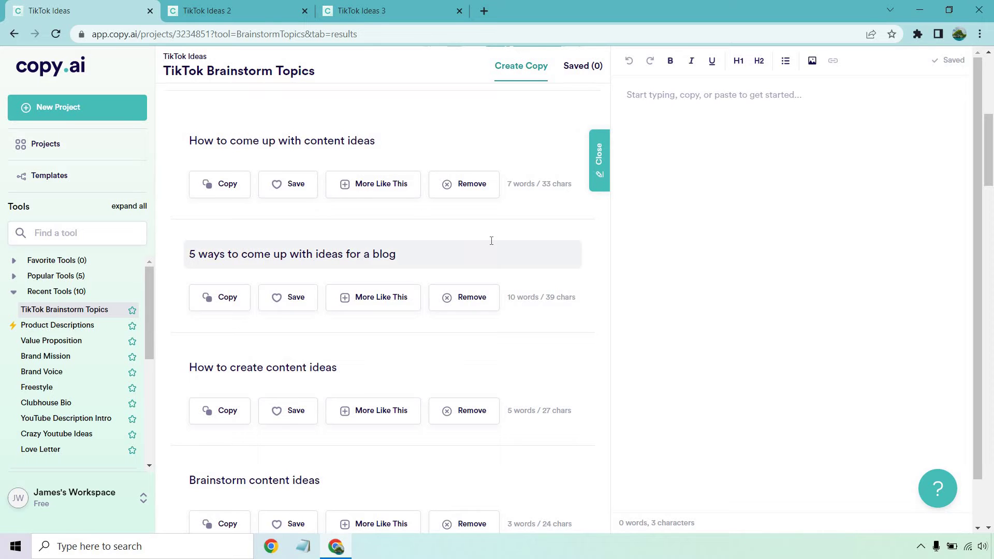
# - Review the generated content-idea topics, like 'How to come up with content ideas', then return to the top
pyautogui.scroll(-1, 481, 253)
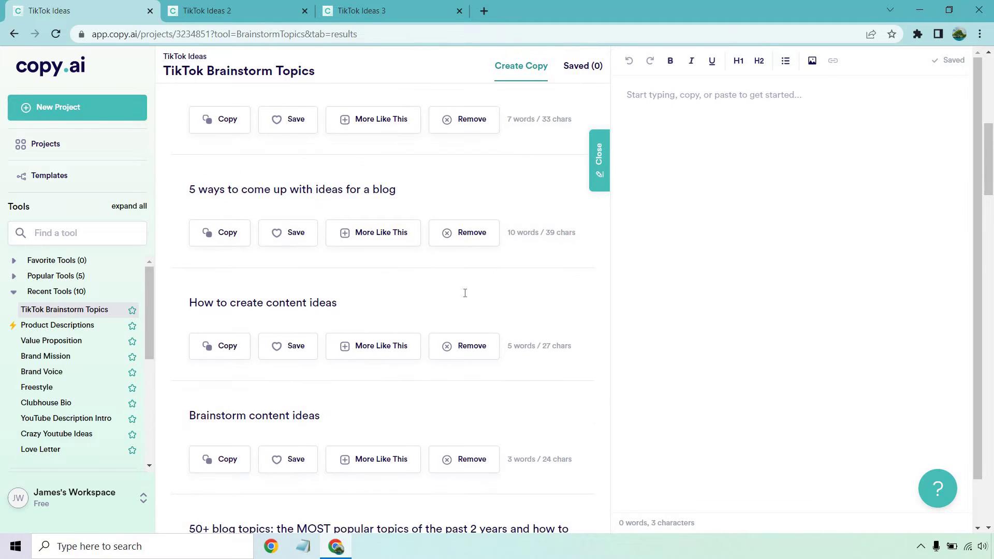
pyautogui.scroll(-2, 450, 256)
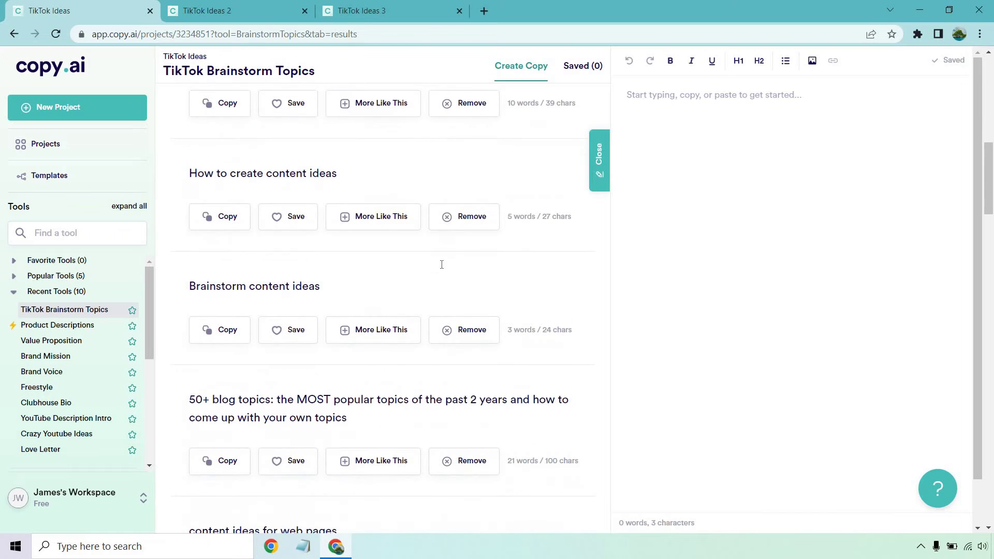
pyautogui.scroll(-1, 446, 267)
pyautogui.scroll(-1, 450, 277)
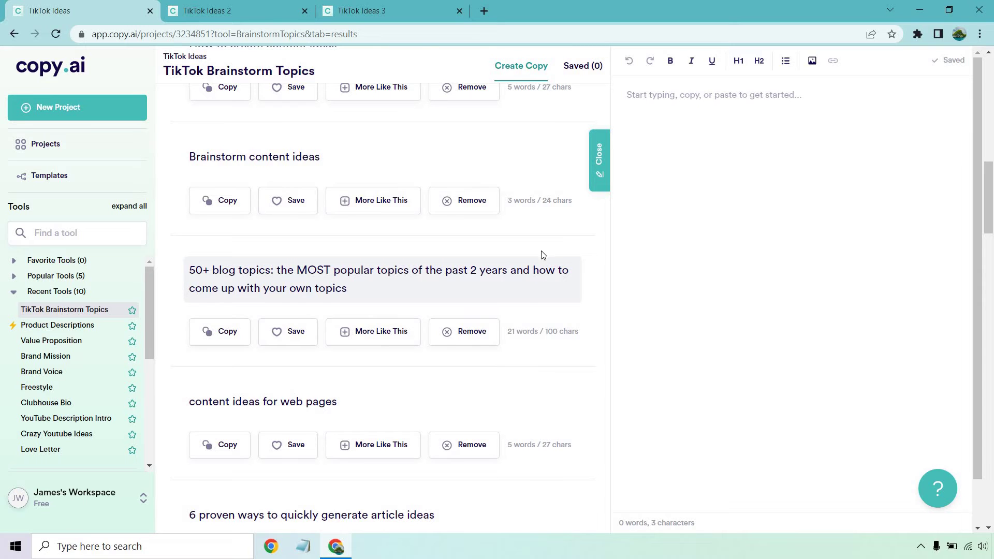
pyautogui.scroll(-2, 484, 260)
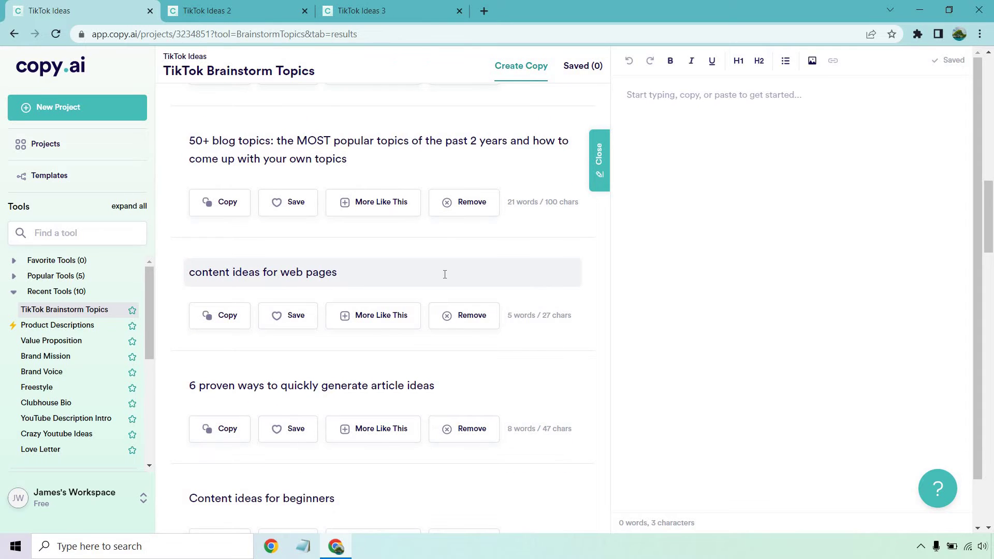
pyautogui.scroll(-2, 444, 276)
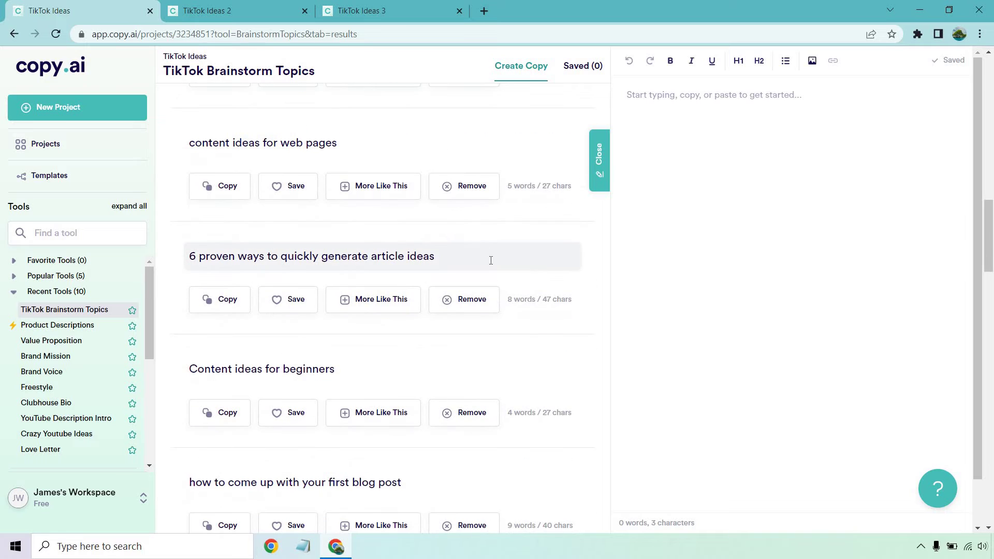
pyautogui.scroll(-1, 466, 269)
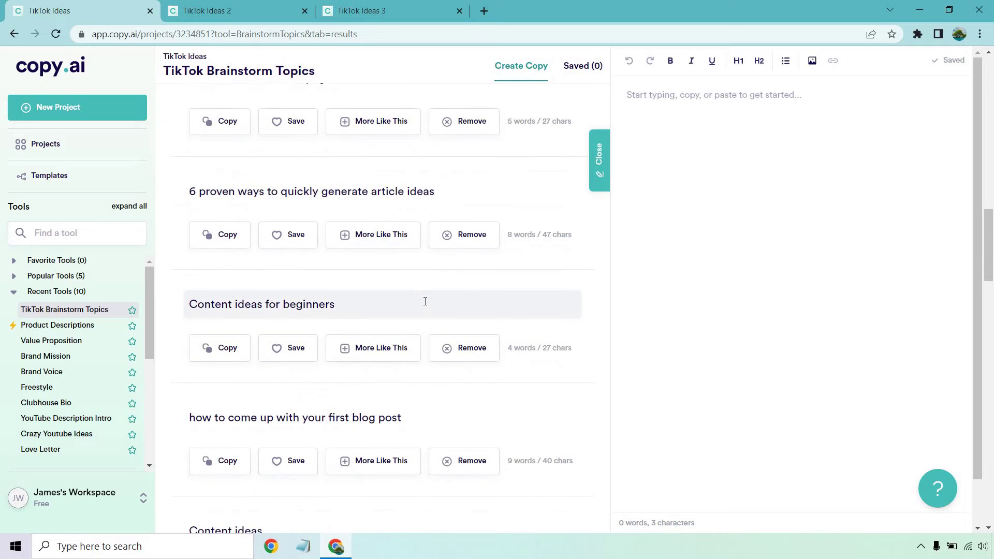
pyautogui.scroll(-3, 437, 280)
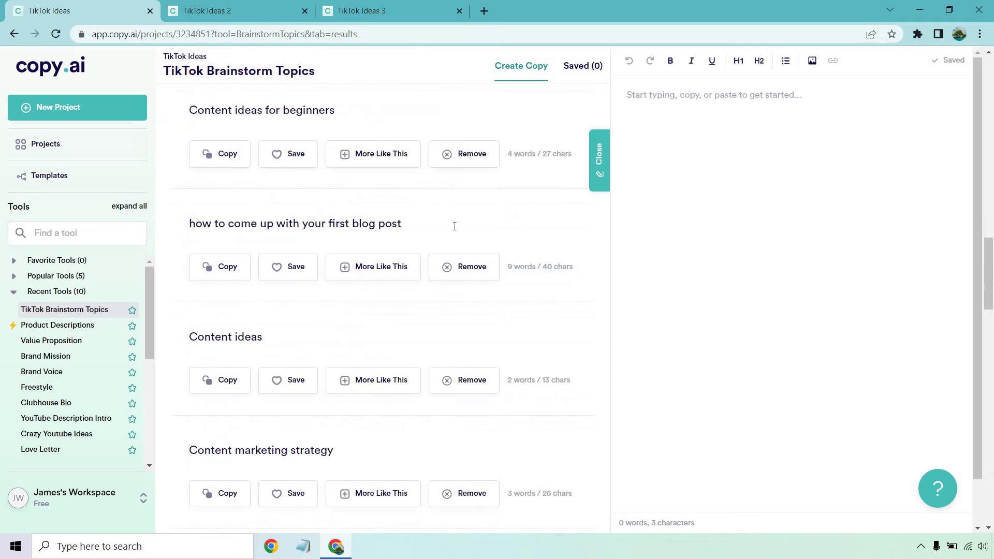
pyautogui.scroll(-2, 411, 286)
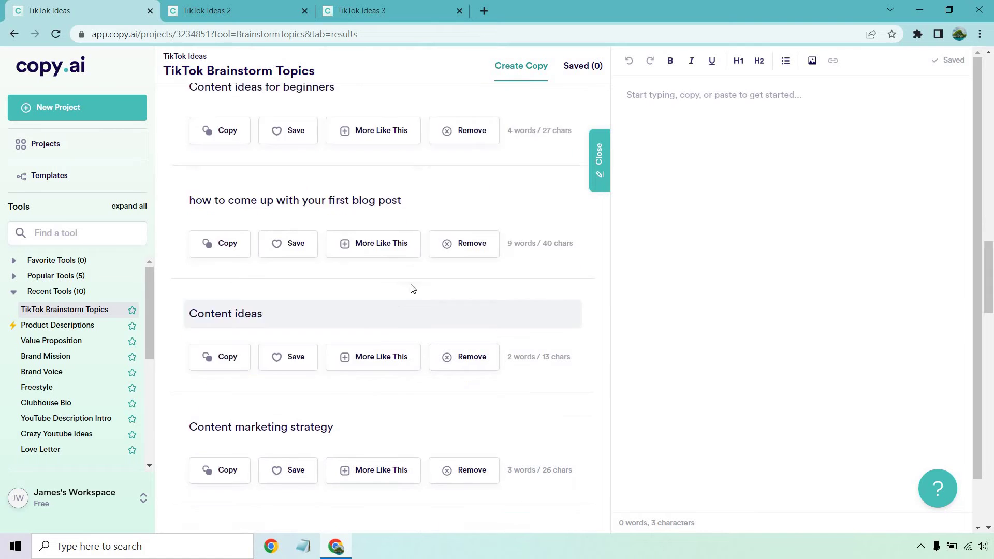
pyautogui.scroll(-2, 378, 321)
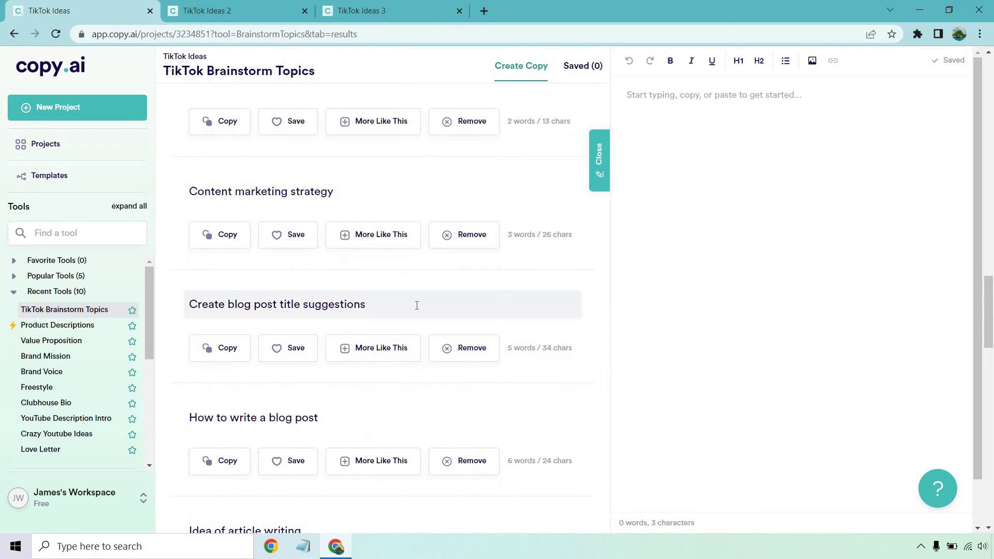
pyautogui.scroll(-2, 409, 308)
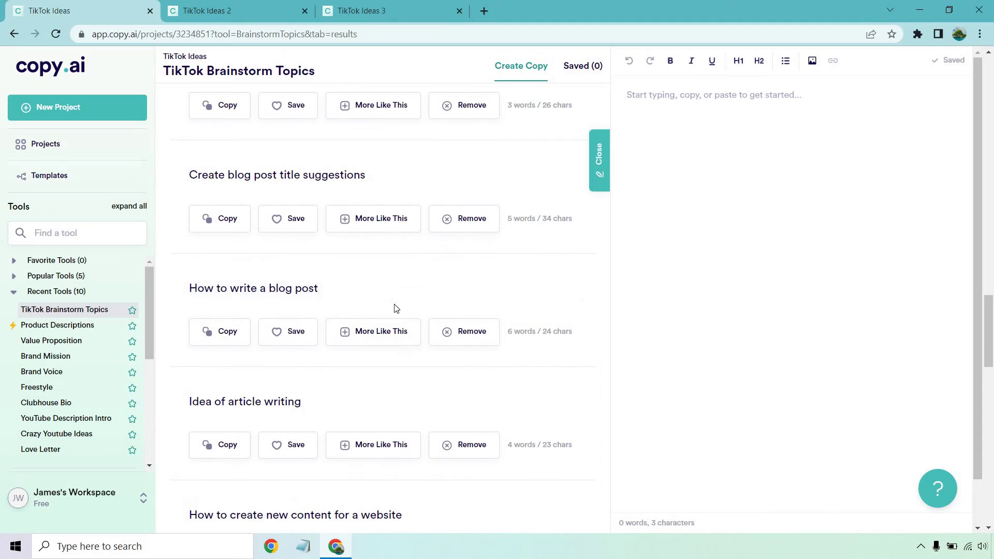
pyautogui.scroll(-1, 382, 310)
pyautogui.scroll(-2, 368, 326)
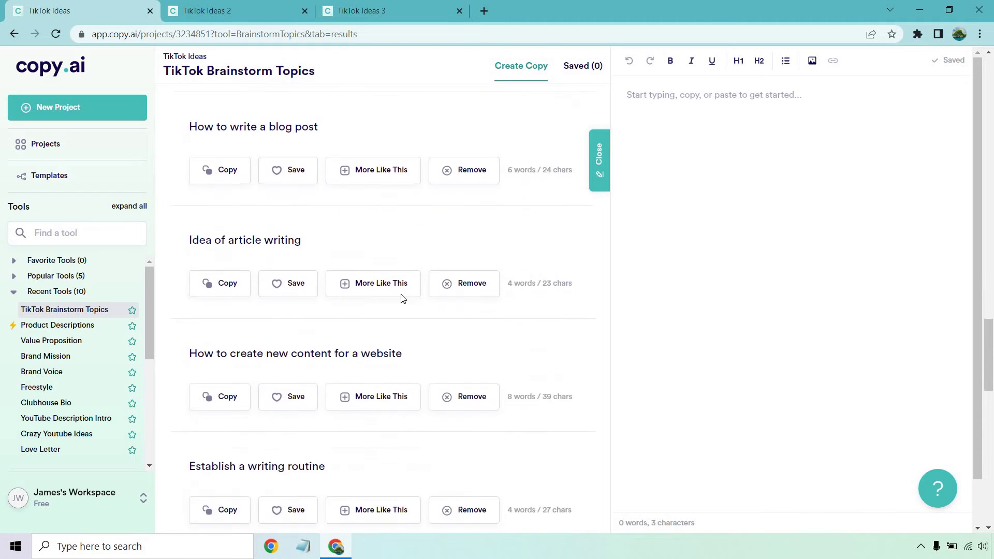
pyautogui.scroll(-2, 446, 324)
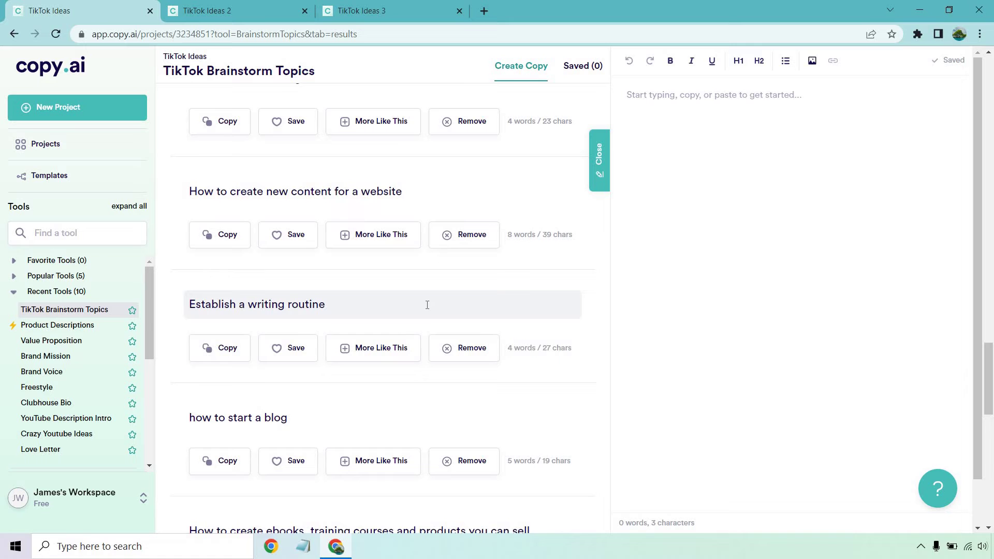
pyautogui.scroll(-1, 409, 321)
pyautogui.scroll(-2, 440, 297)
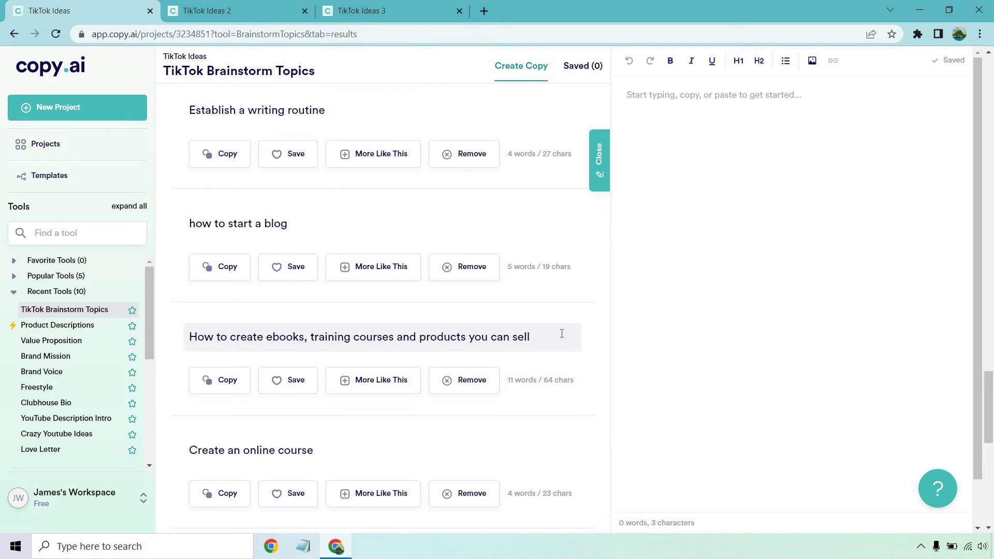
pyautogui.scroll(-2, 485, 322)
pyautogui.scroll(-1, 472, 313)
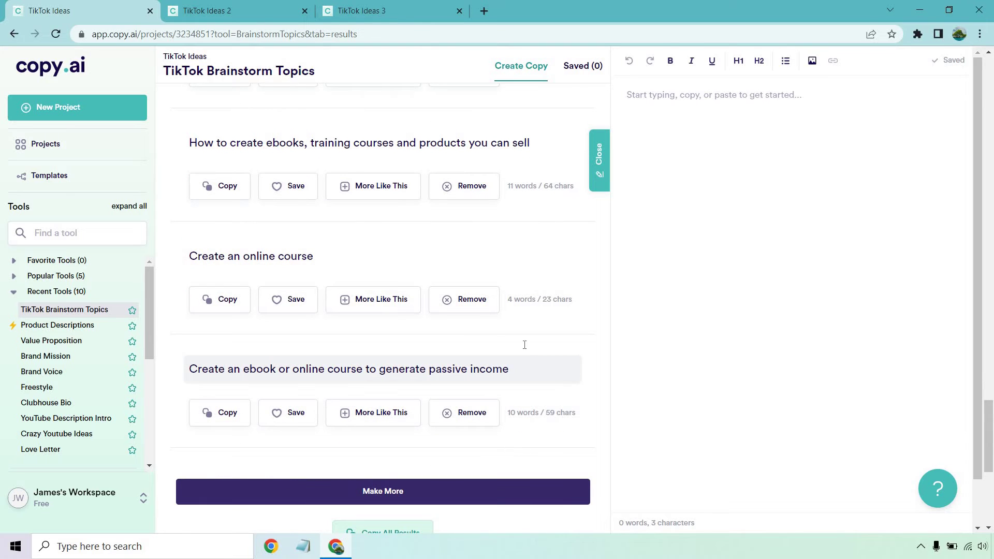
pyautogui.scroll(10, 524, 345)
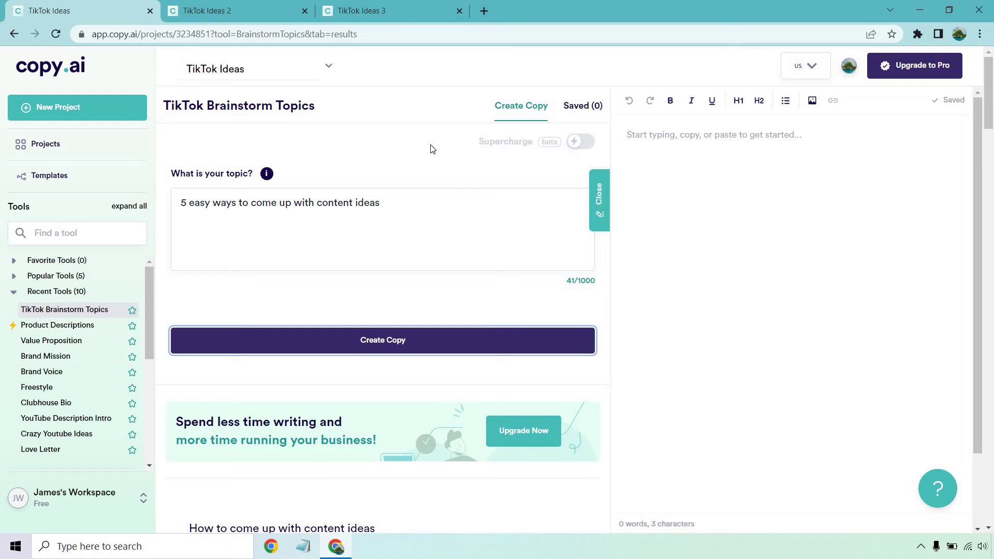
pyautogui.click(242, 6)
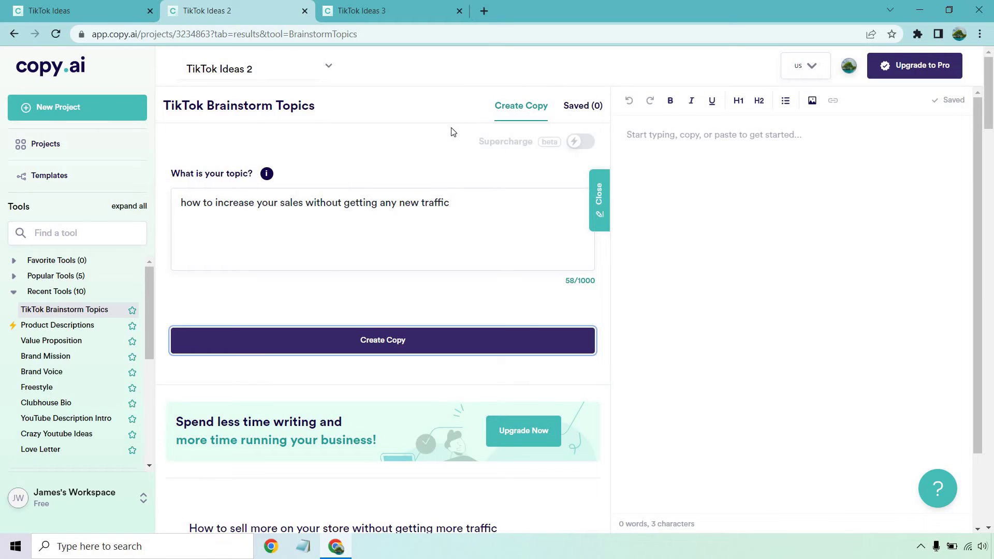
pyautogui.scroll(-6, 452, 140)
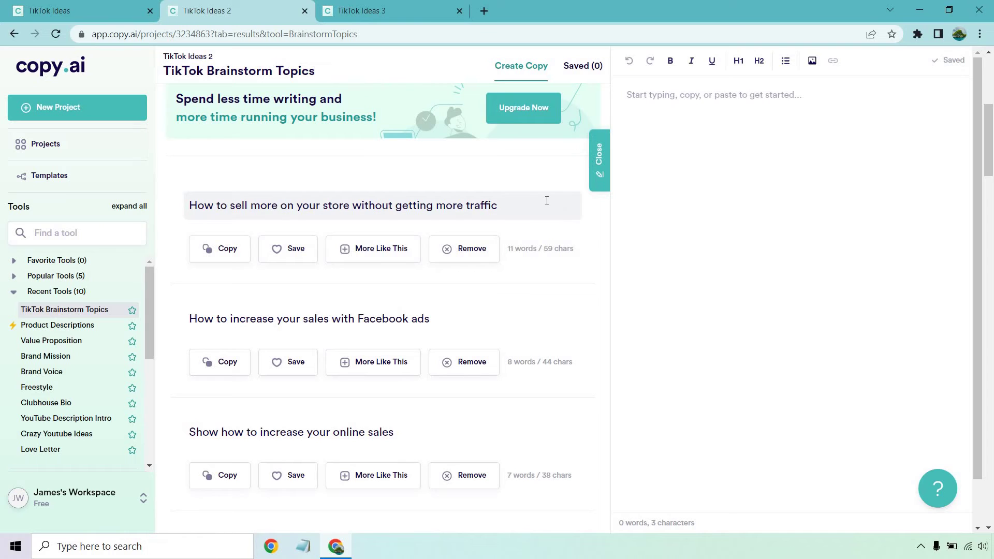
pyautogui.scroll(-1, 543, 207)
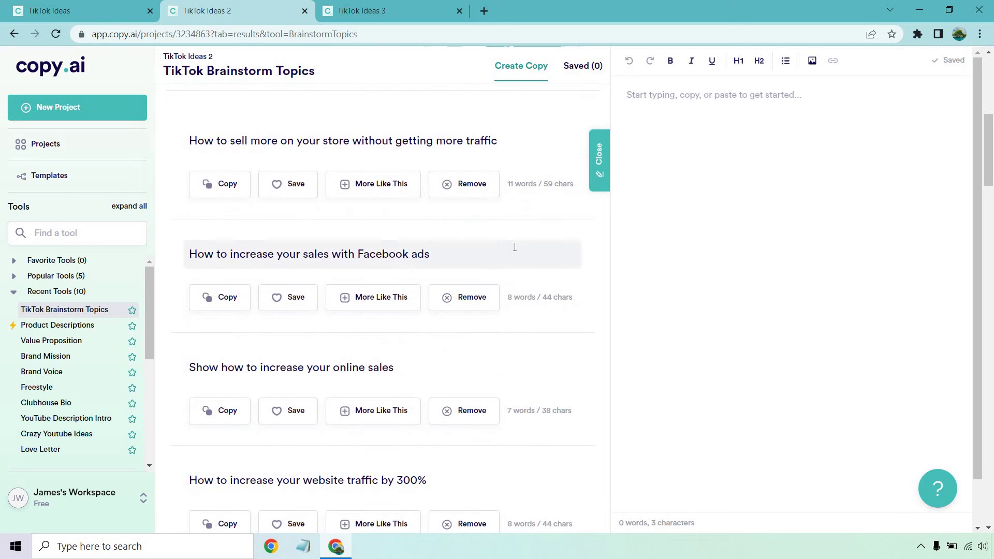
pyautogui.scroll(-1, 512, 249)
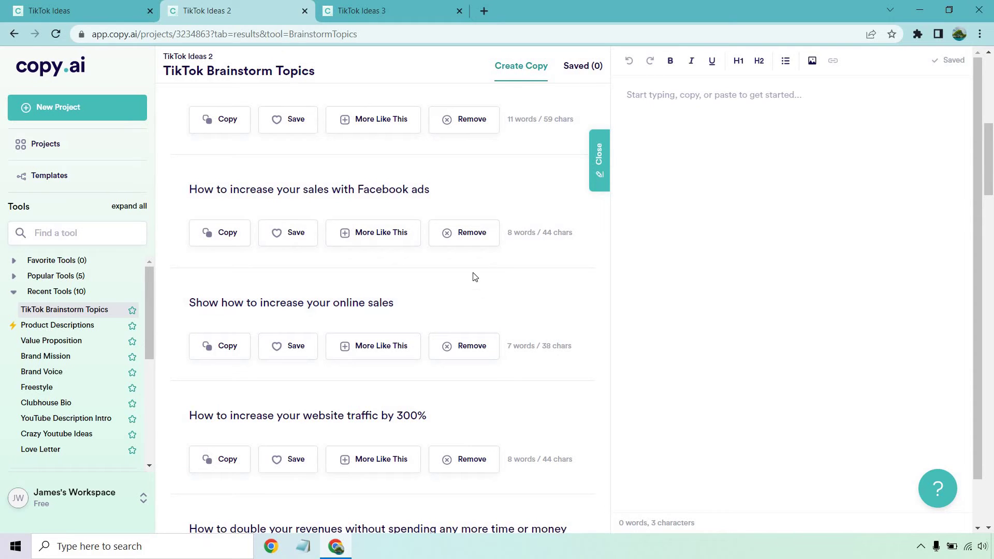
pyautogui.scroll(-1, 473, 275)
pyautogui.scroll(-1, 480, 280)
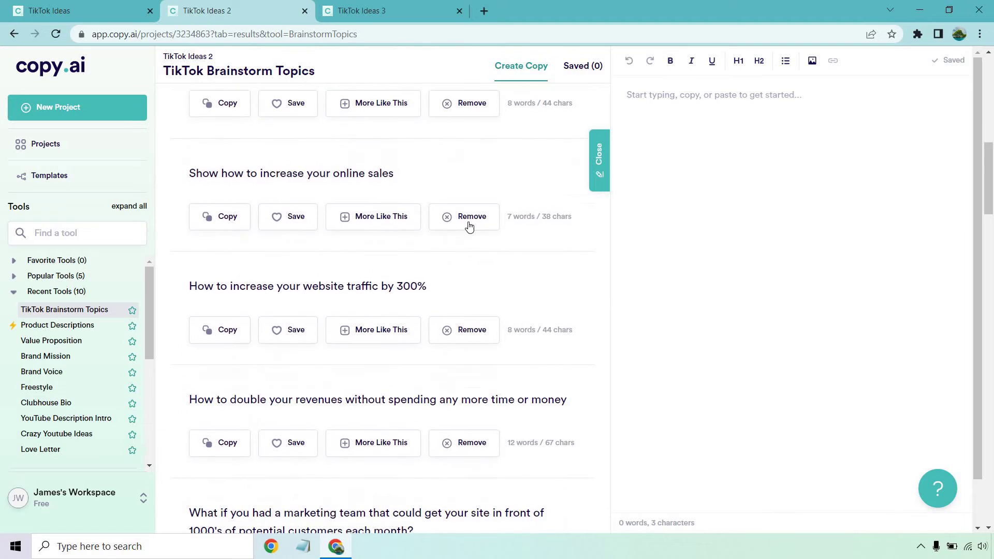
pyautogui.scroll(-3, 472, 229)
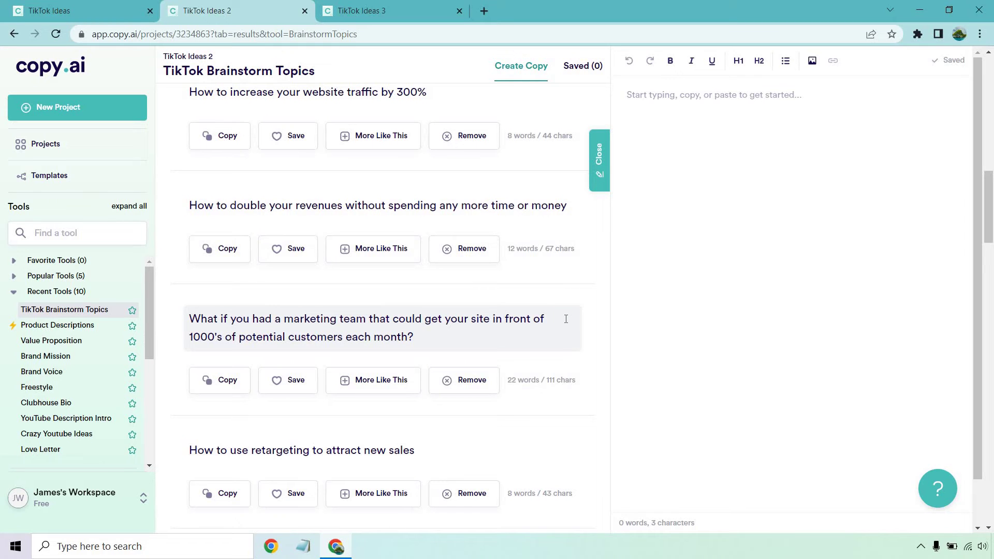
pyautogui.scroll(-4, 528, 280)
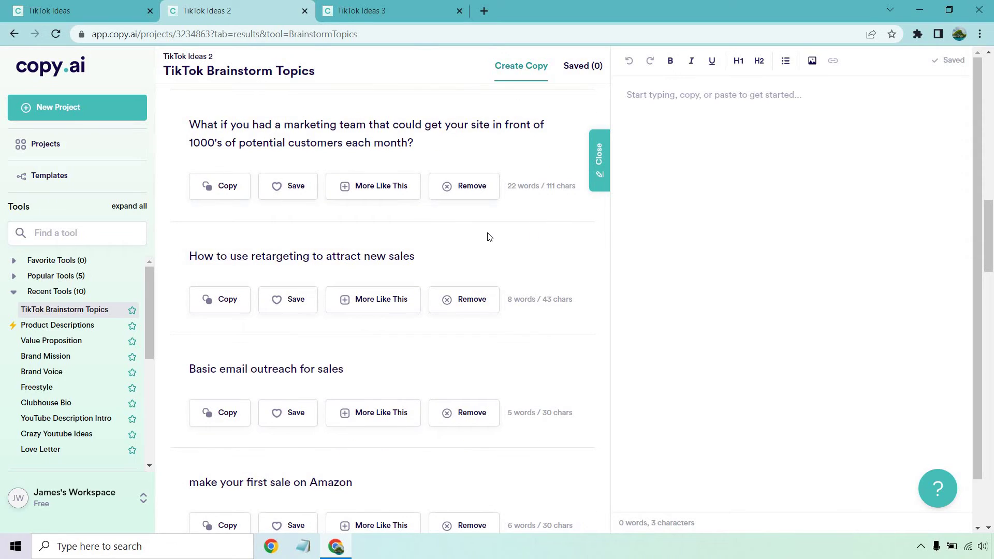
pyautogui.scroll(-4, 466, 285)
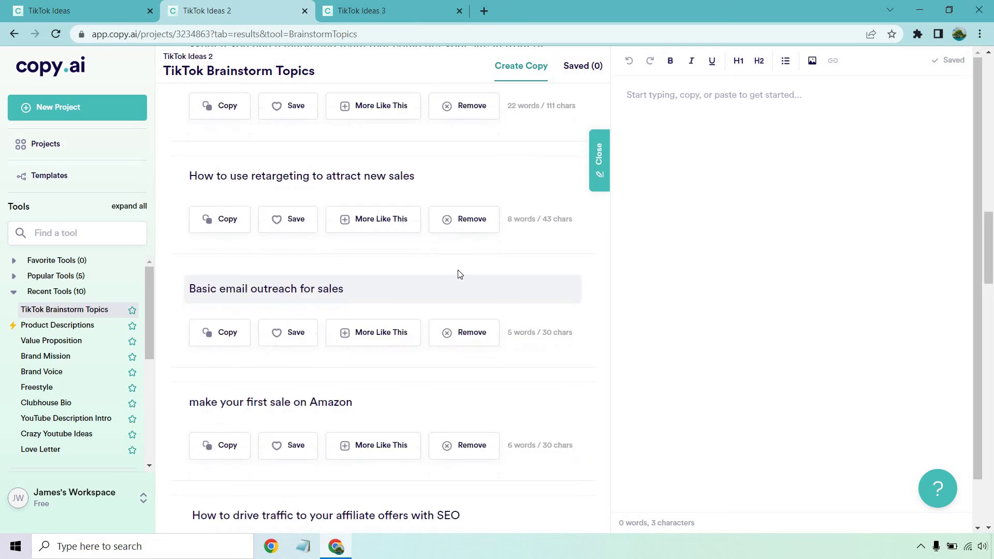
pyautogui.scroll(-3, 466, 261)
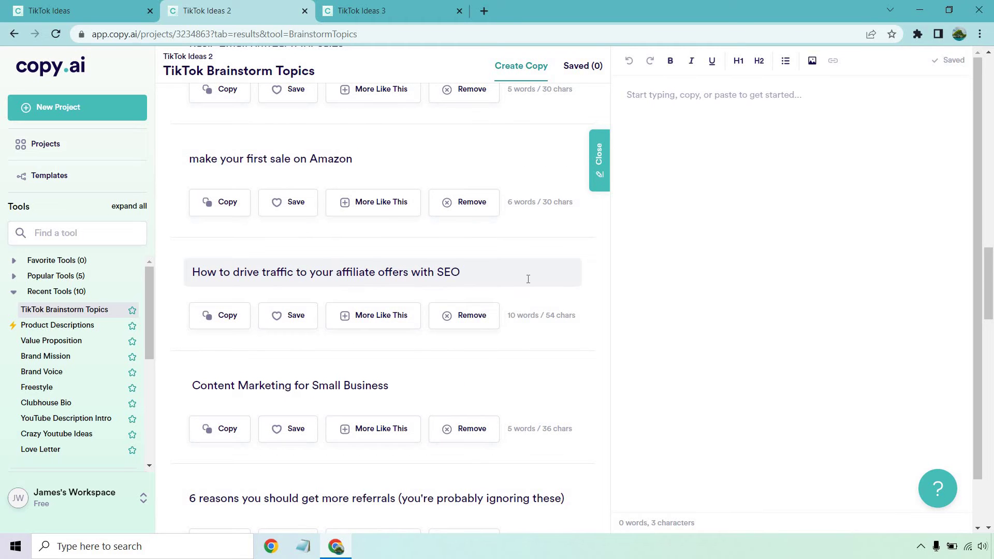
pyautogui.scroll(-3, 528, 274)
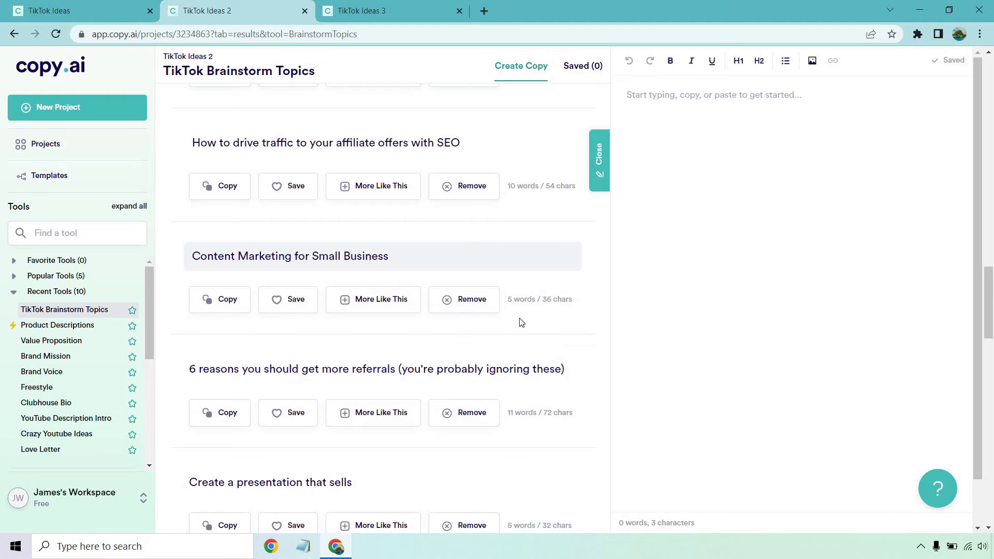
pyautogui.scroll(-1, 546, 305)
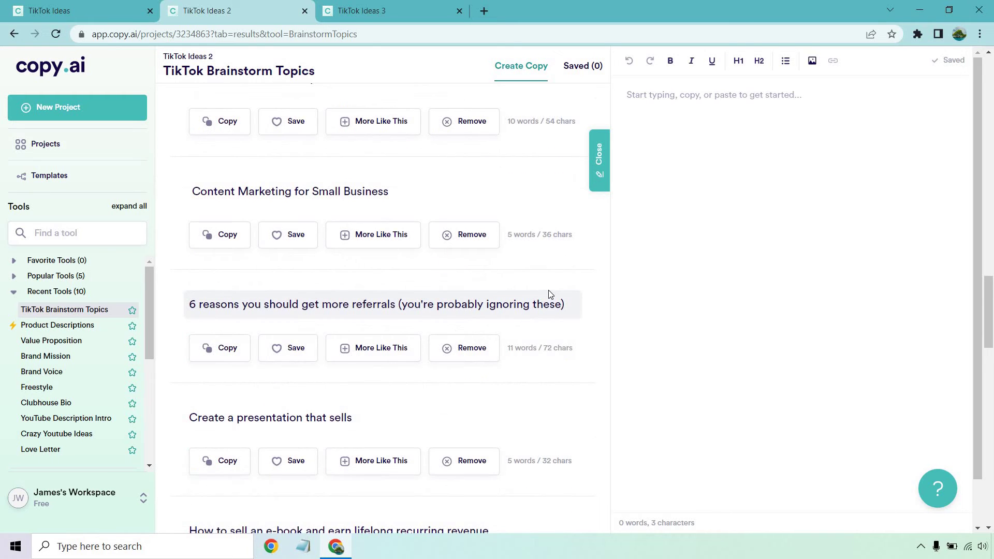
pyautogui.scroll(-3, 517, 270)
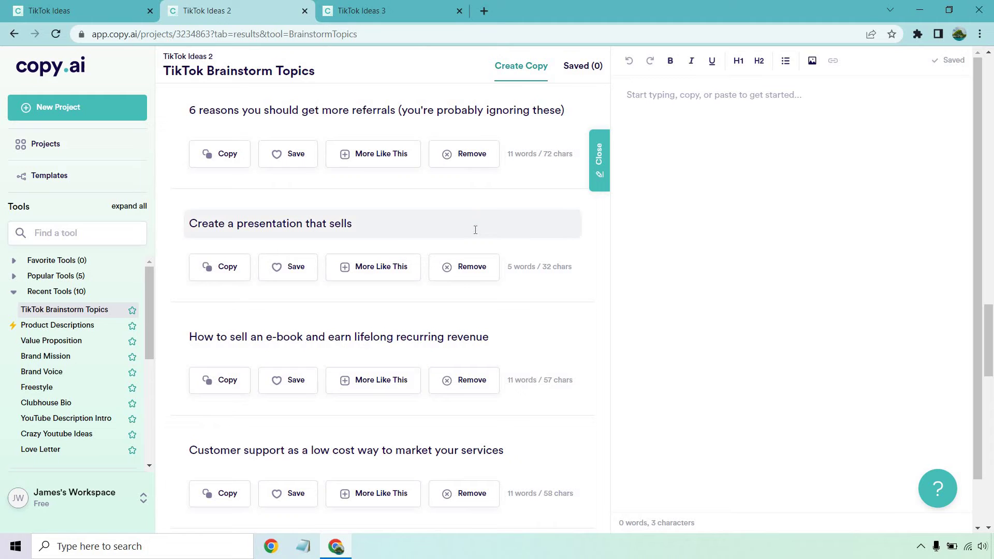
pyautogui.scroll(-1, 523, 256)
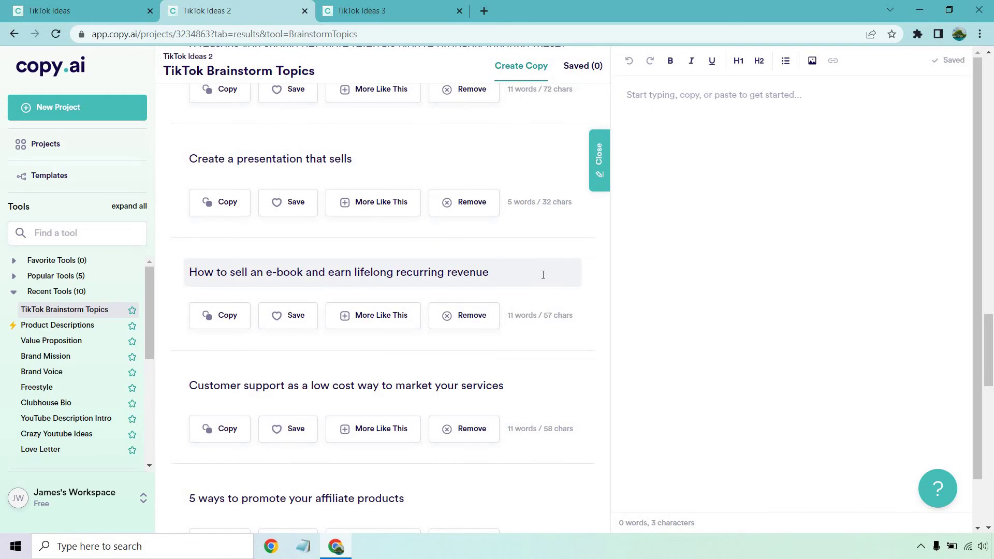
pyautogui.scroll(-2, 543, 269)
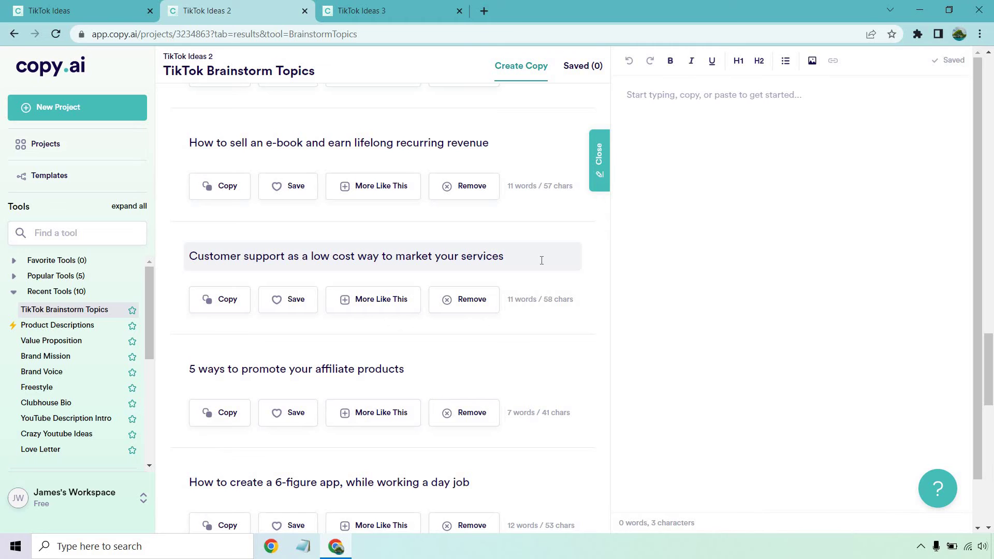
pyautogui.scroll(-2, 533, 254)
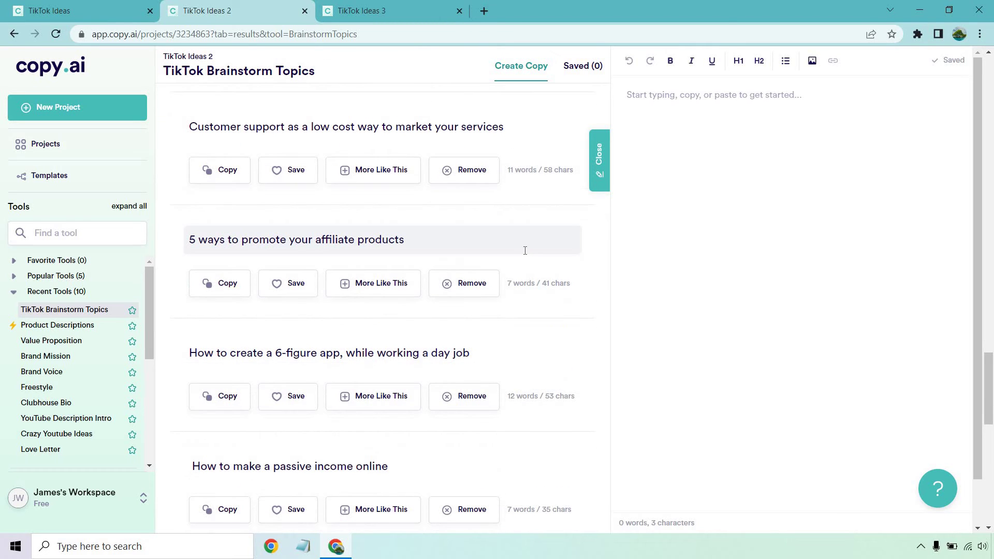
pyautogui.scroll(-2, 523, 248)
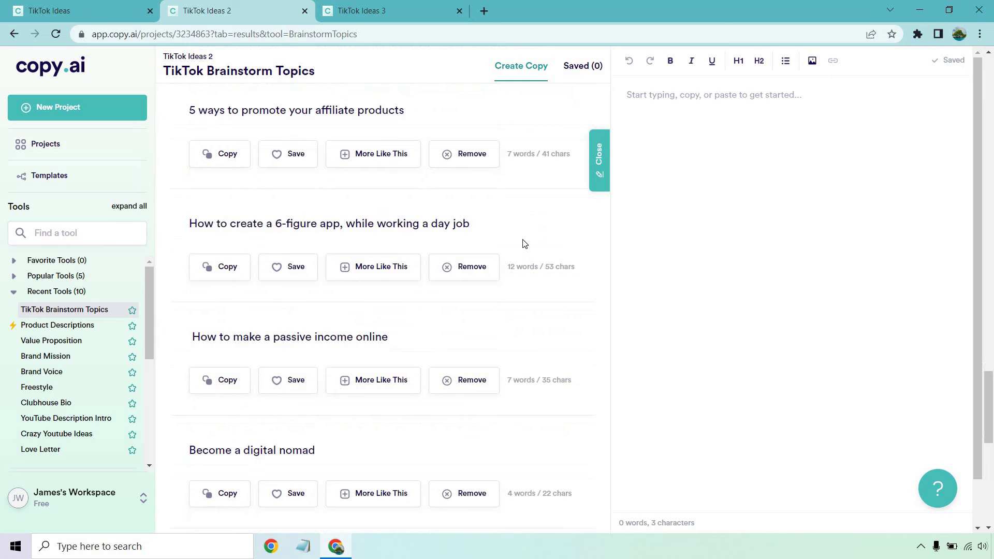
pyautogui.scroll(-2, 520, 231)
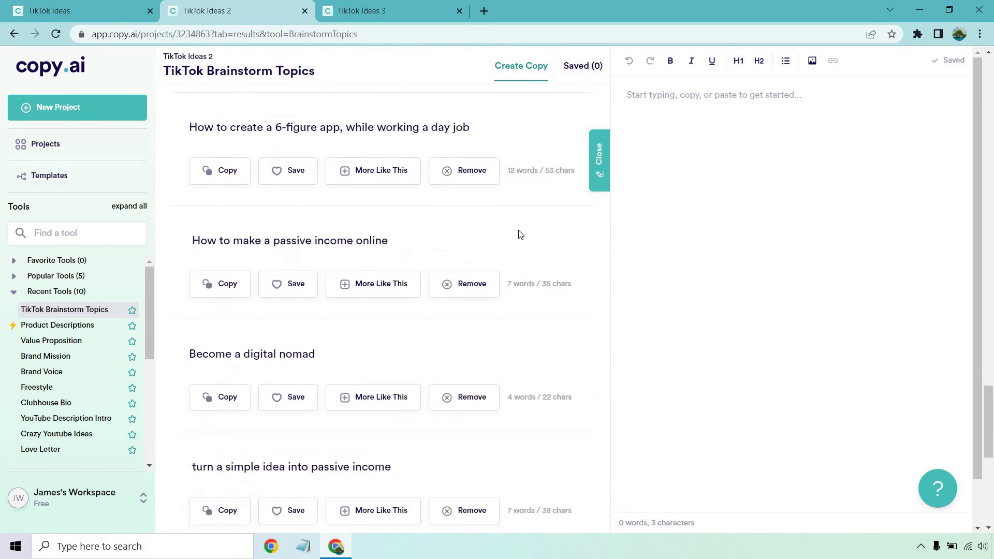
pyautogui.scroll(-2, 471, 207)
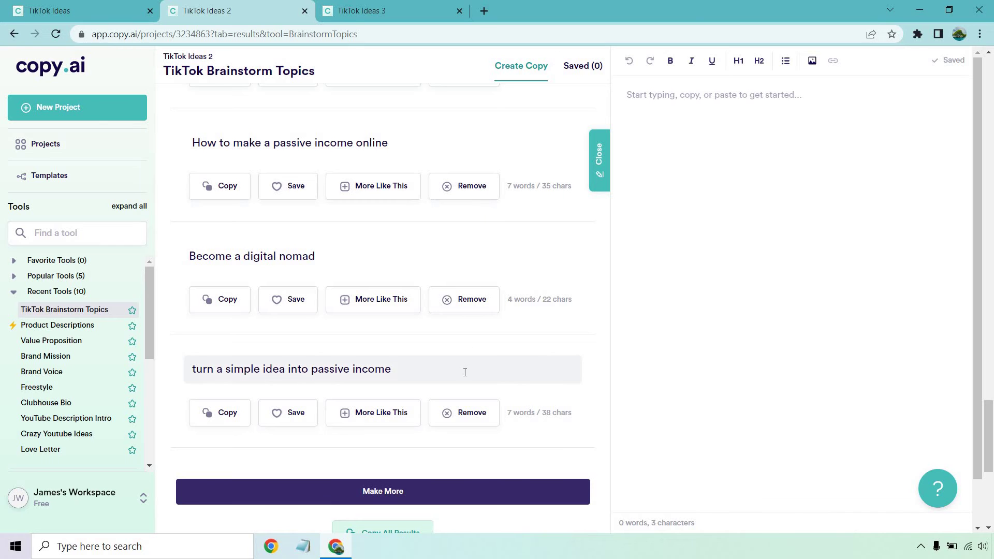
pyautogui.scroll(10, 459, 358)
pyautogui.scroll(10, 458, 359)
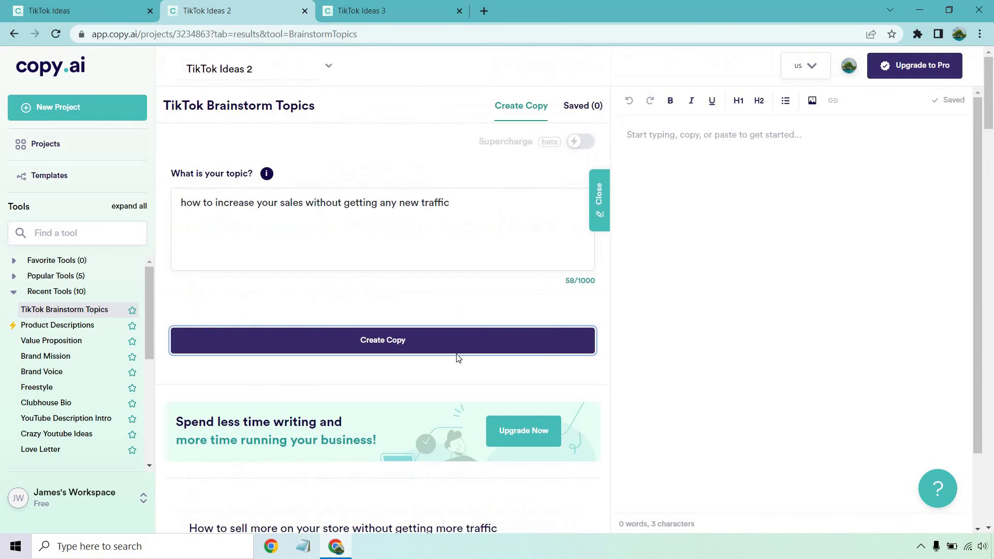
# - Review the TikTok Ideas 3 YouTube topic results, such as 'How to set up ads in YouTube'
pyautogui.click(383, 9)
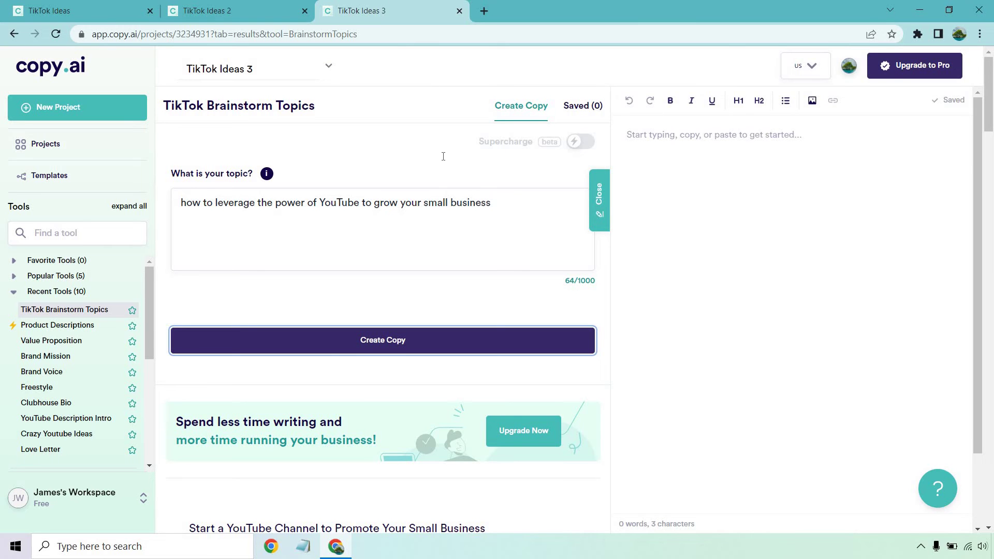
pyautogui.scroll(-6, 506, 189)
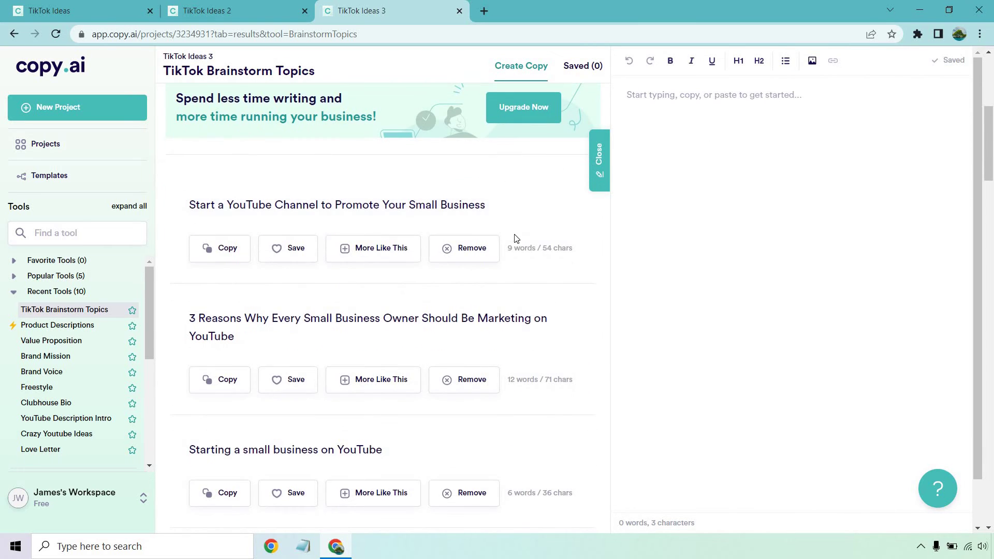
pyautogui.scroll(-1, 562, 296)
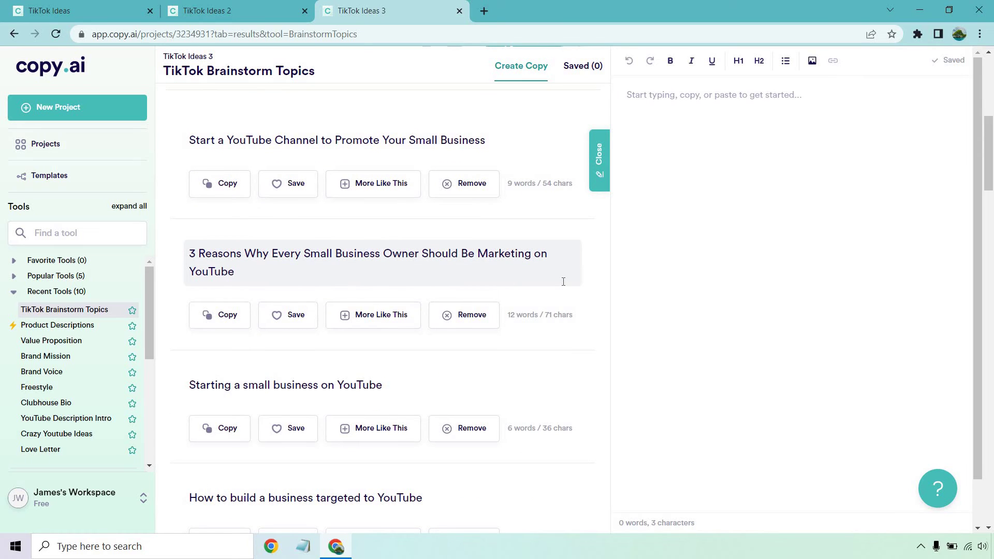
pyautogui.scroll(-2, 562, 282)
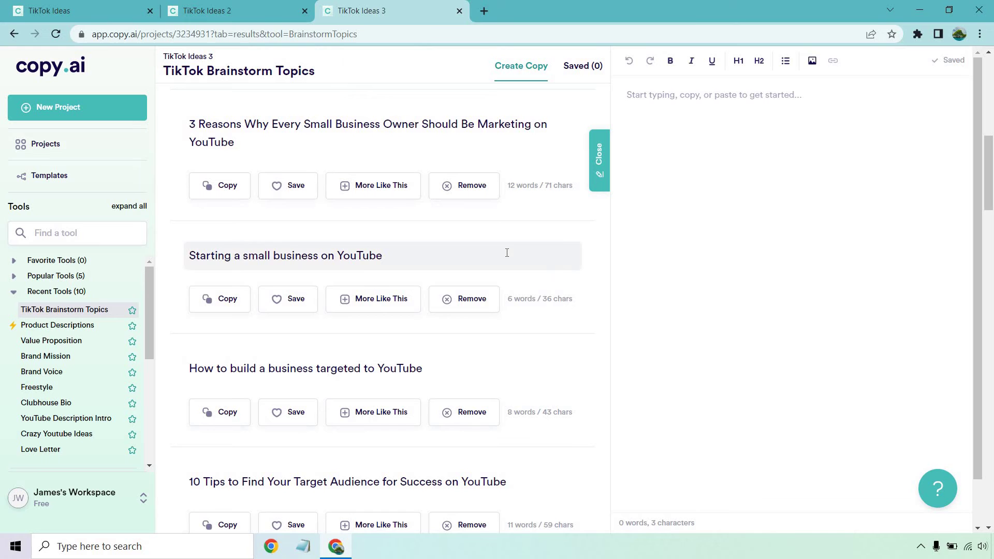
pyautogui.scroll(-1, 506, 252)
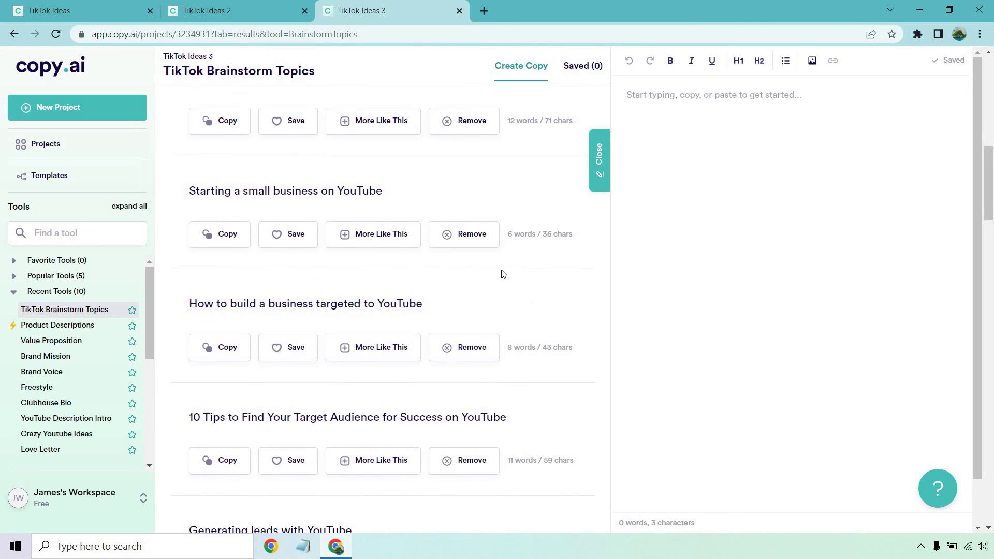
pyautogui.scroll(-1, 501, 273)
pyautogui.scroll(-1, 566, 277)
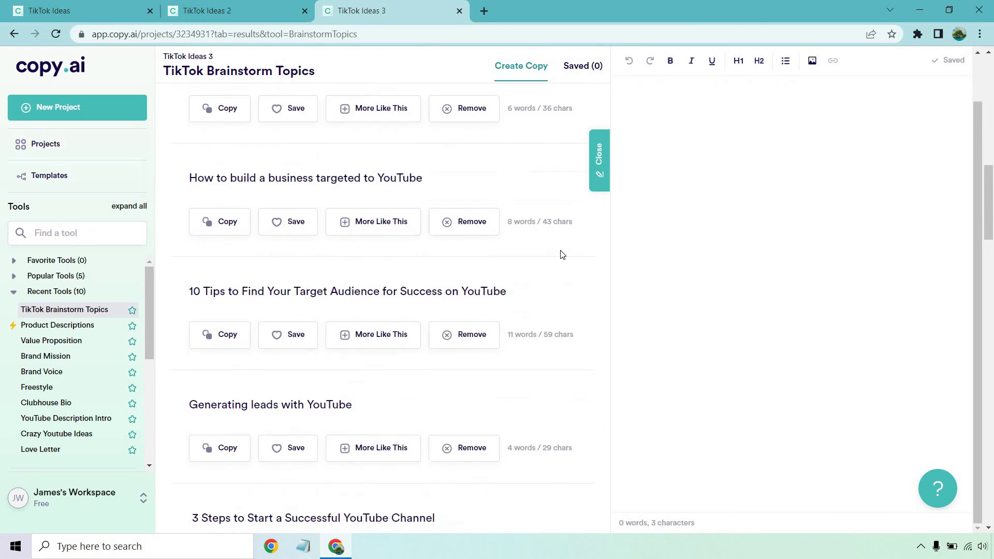
pyautogui.scroll(-3, 551, 248)
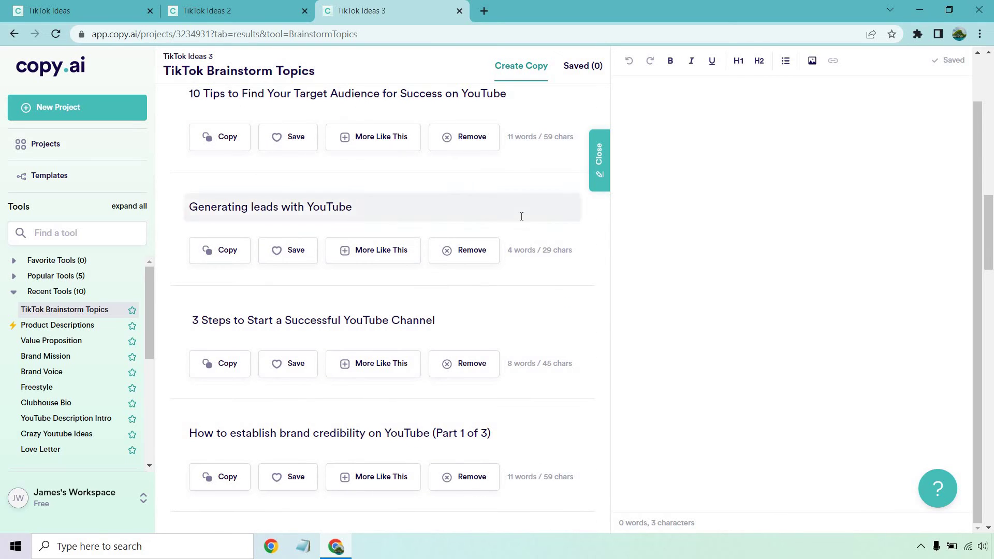
pyautogui.scroll(-1, 521, 221)
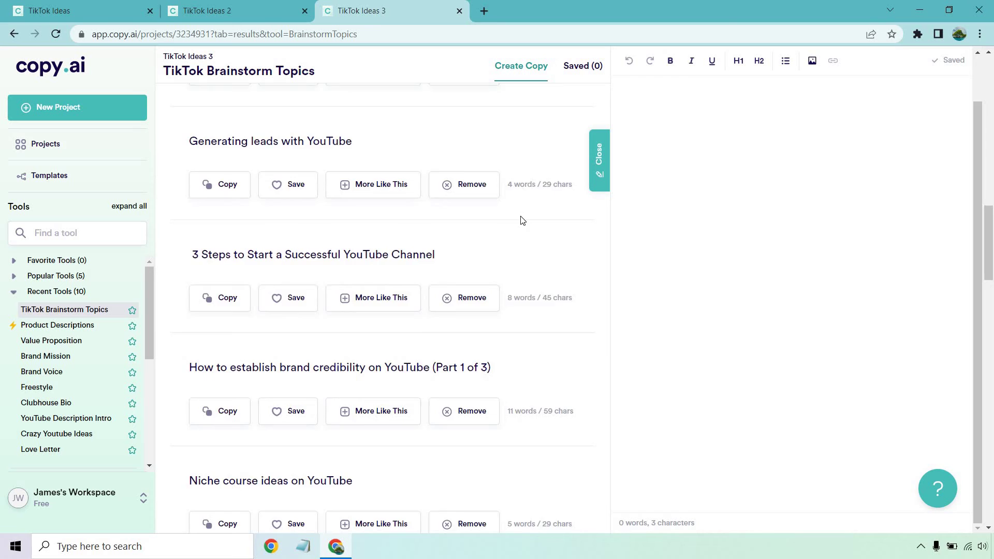
pyautogui.scroll(-1, 521, 220)
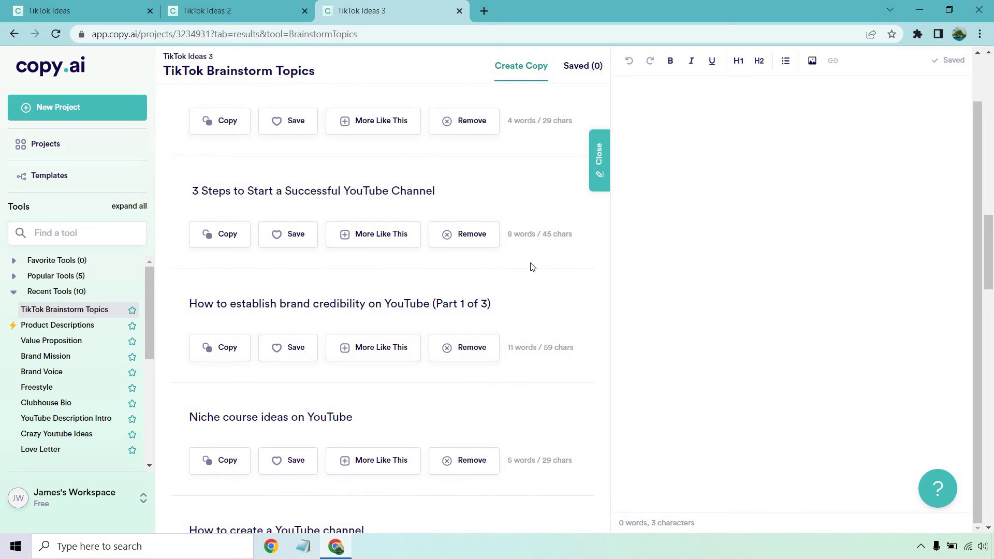
pyautogui.scroll(-2, 528, 262)
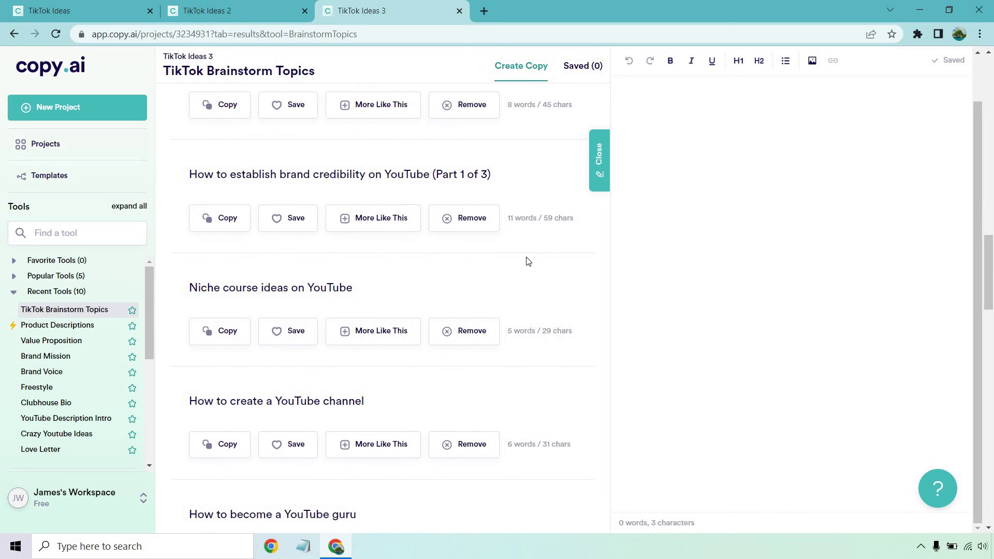
pyautogui.scroll(-2, 527, 261)
pyautogui.scroll(-2, 507, 256)
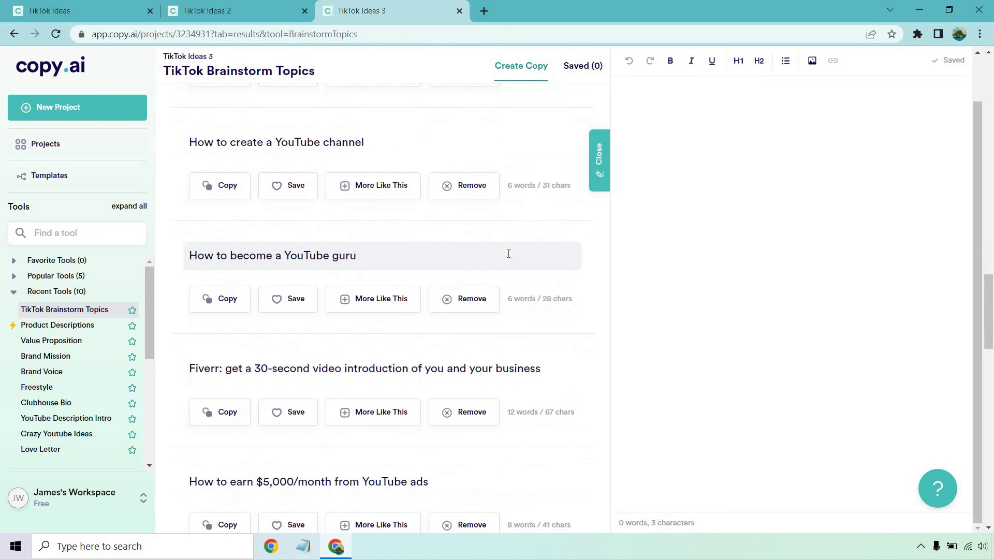
pyautogui.scroll(-2, 508, 254)
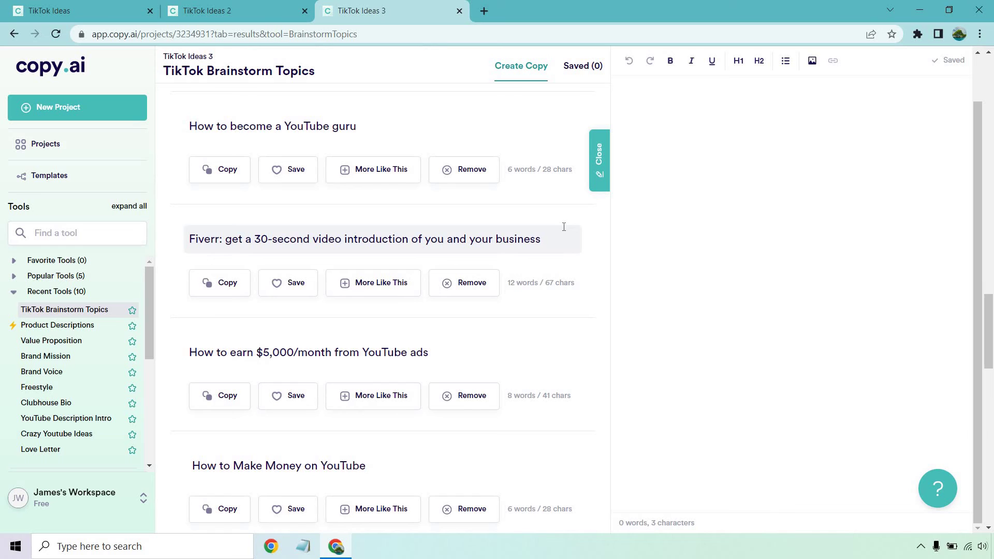
pyautogui.scroll(-1, 563, 227)
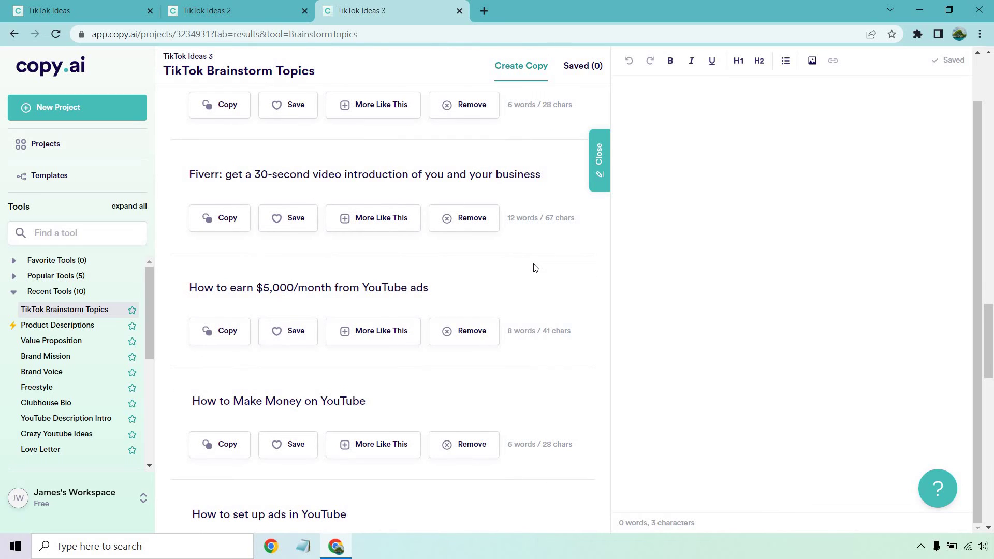
pyautogui.scroll(-2, 532, 266)
pyautogui.scroll(-1, 492, 266)
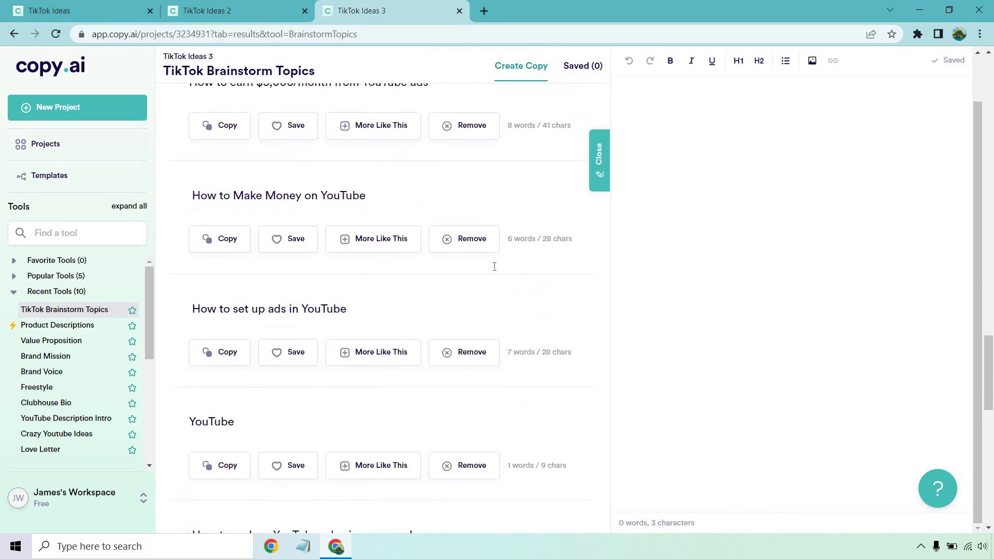
pyautogui.scroll(-1, 494, 266)
pyautogui.scroll(-2, 487, 248)
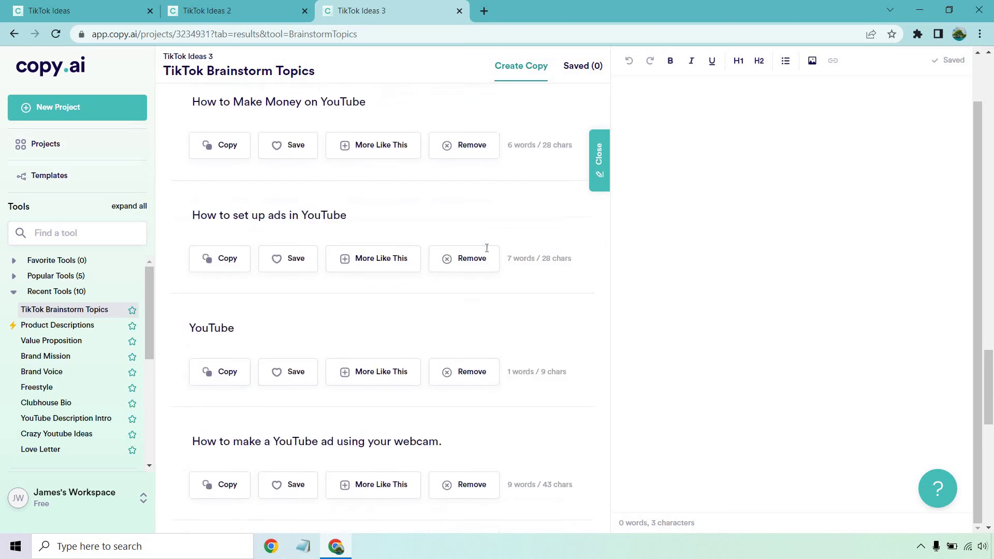
# - Remove the one-word 'YouTube' result so the list starts with 'Start a YouTube Channel to Promote Your Small Business'
pyautogui.click(472, 282)
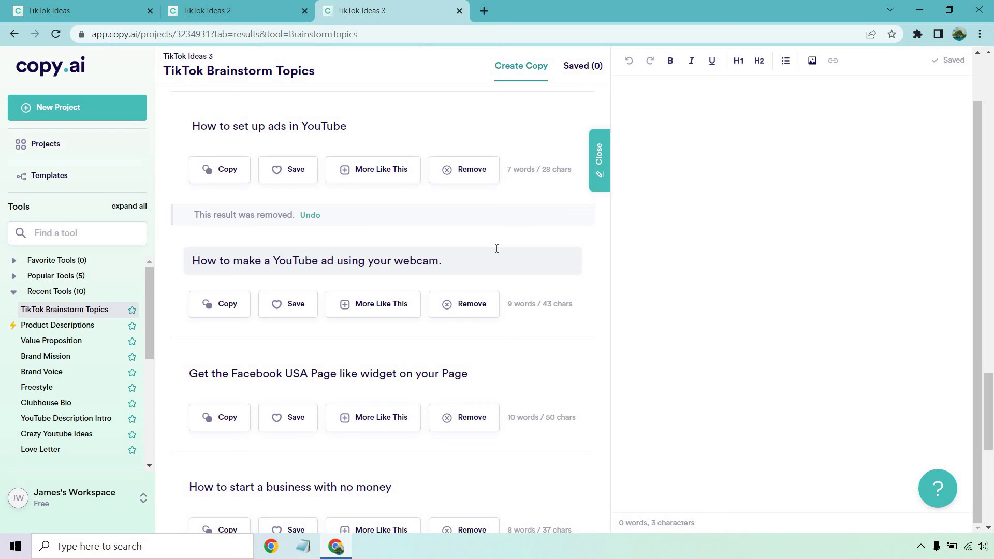
pyautogui.scroll(-2, 494, 249)
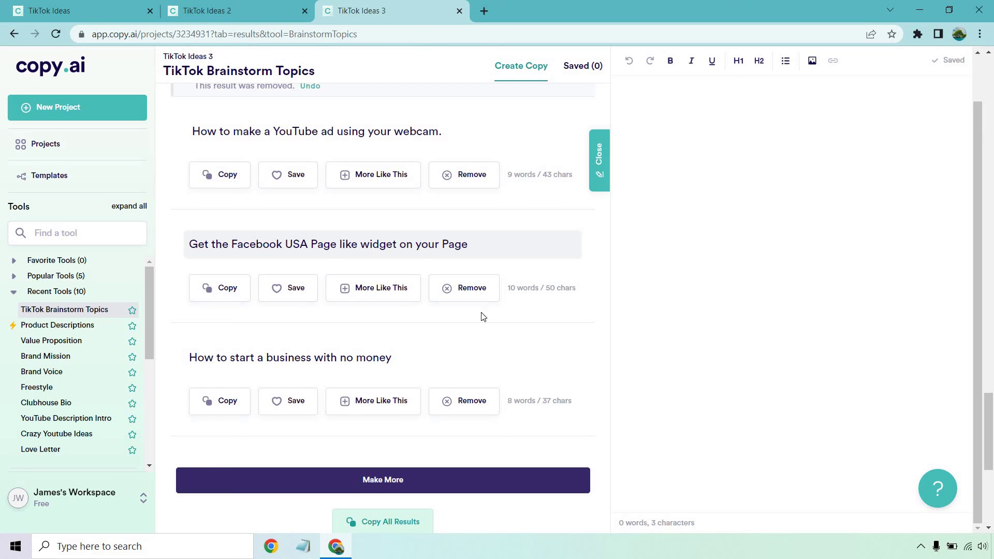
pyautogui.scroll(-5, 473, 351)
pyautogui.scroll(10, 472, 353)
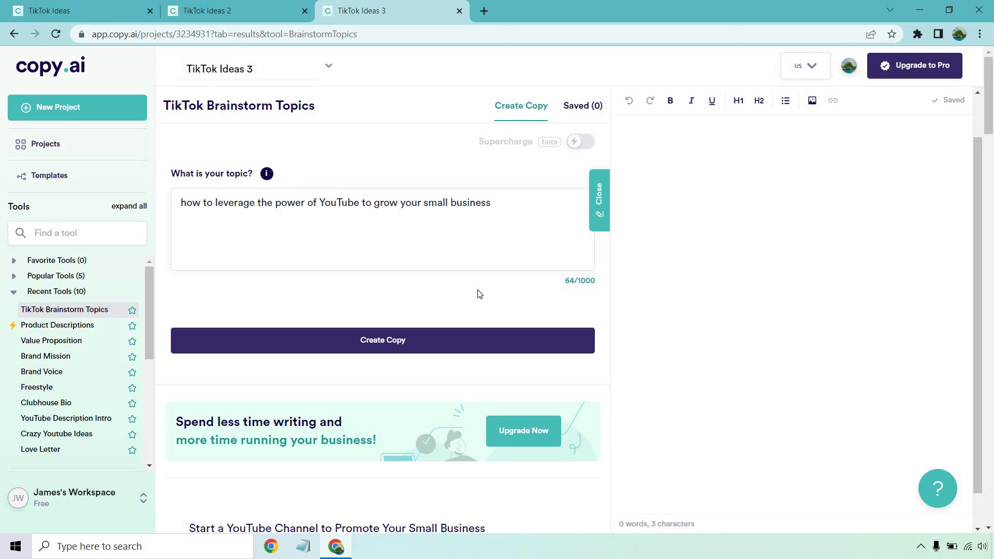
# - Go back through TikTok Ideas 2 to the original TikTok Ideas project and expand the Popular Tools list
pyautogui.click(237, 7)
pyautogui.click(72, 6)
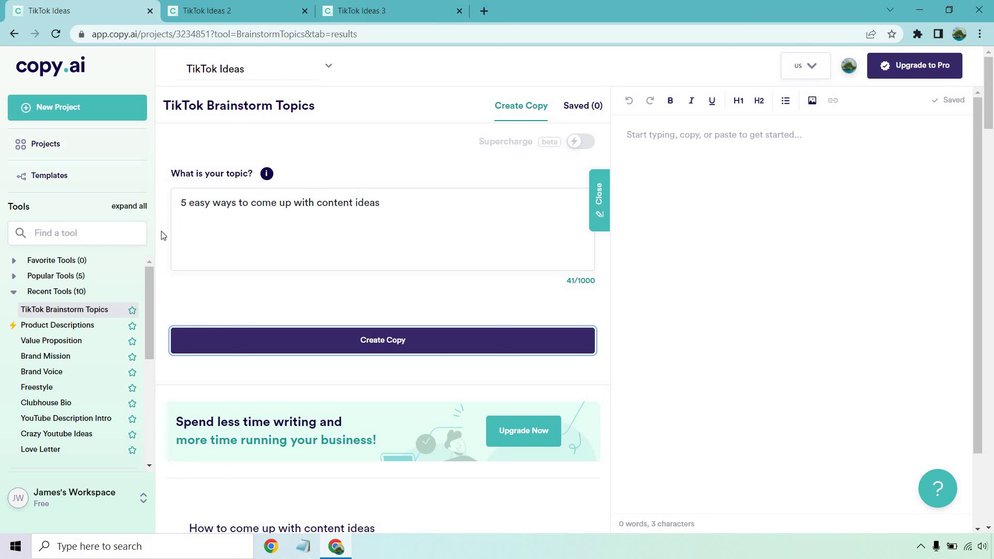
pyautogui.click(63, 278)
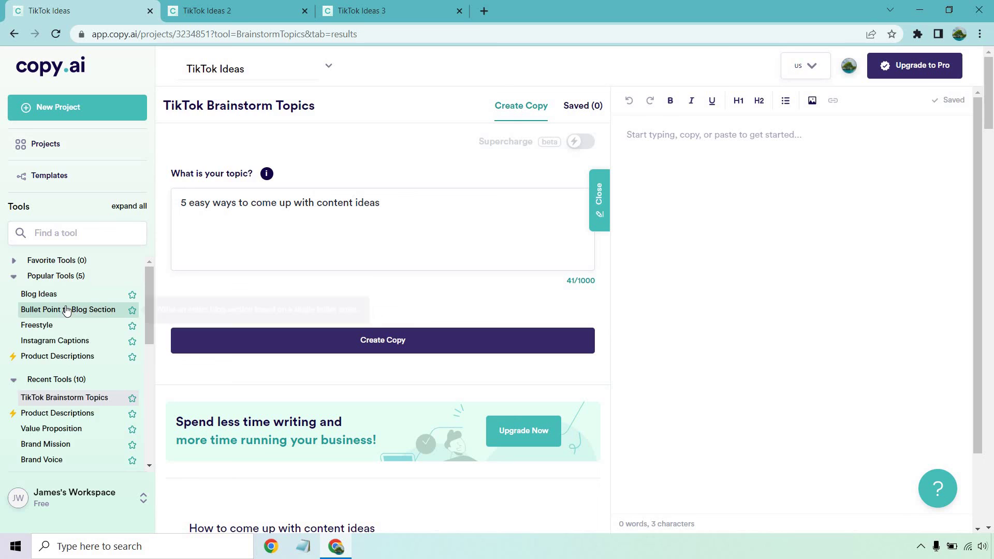
pyautogui.scroll(-10, 62, 311)
pyautogui.scroll(1, 59, 357)
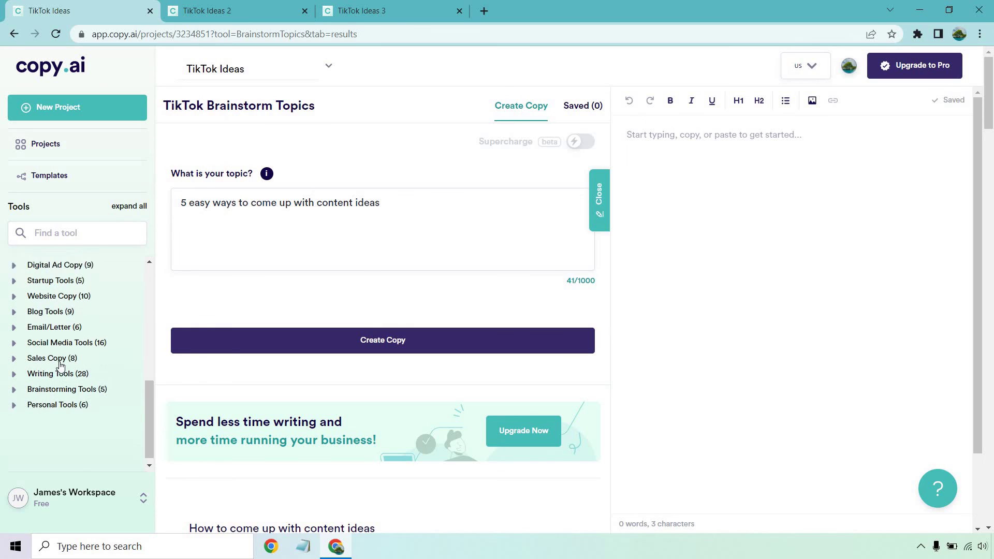